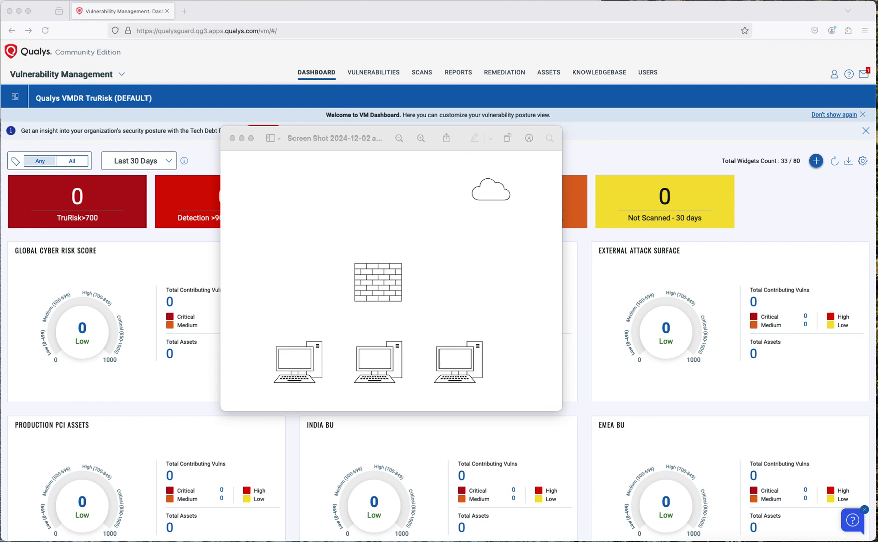
Annotate the diagram with red arrows pointing at the cloud and a 'Web' label.
mouse_move(424, 194)
left_mouse_down()
mouse_move(479, 203)
mouse_move(467, 194)
mouse_move(475, 201)
mouse_move(452, 202)
left_mouse_up()
left_click_drag(468, 192, 454, 203)
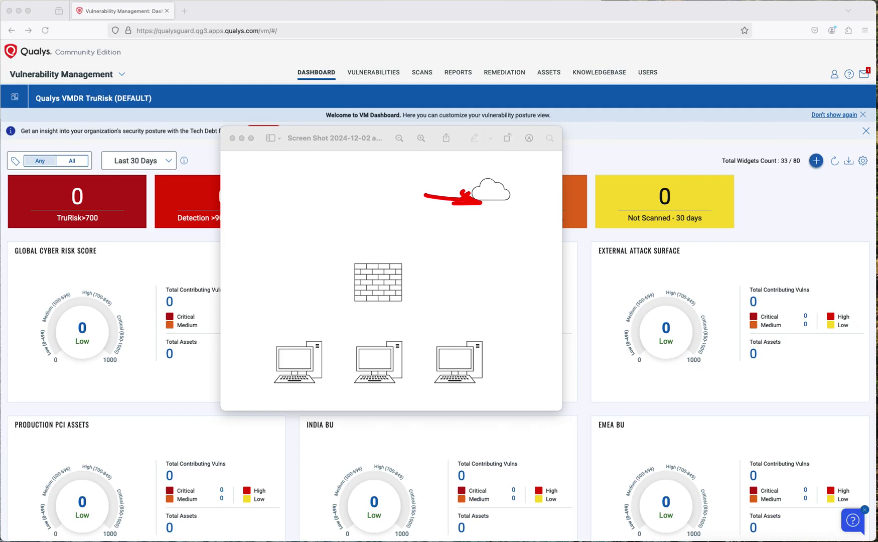
mouse_move(253, 187)
left_mouse_down()
mouse_move(265, 199)
mouse_move(303, 198)
mouse_move(312, 213)
left_mouse_up()
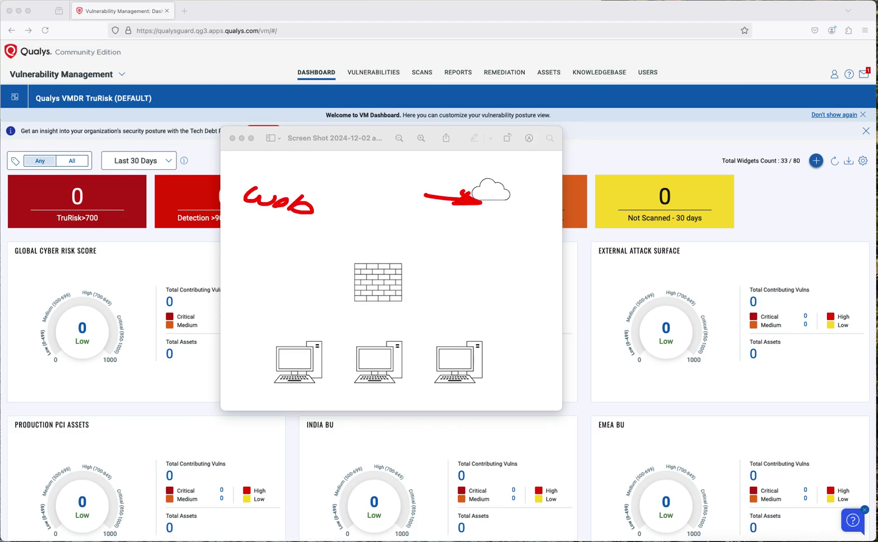
mouse_move(478, 187)
left_mouse_down()
mouse_move(392, 166)
mouse_move(312, 200)
mouse_move(323, 187)
left_mouse_up()
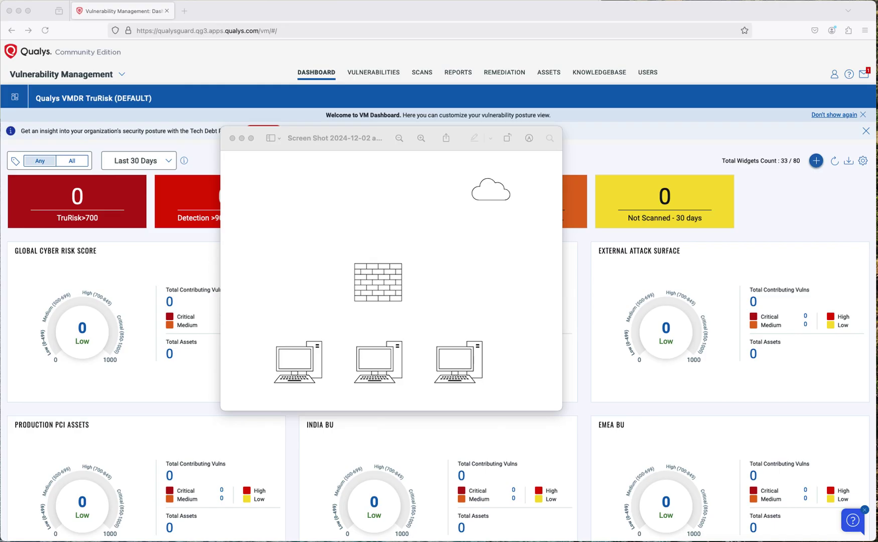
mouse_move(400, 187)
left_mouse_down()
mouse_move(457, 195)
mouse_move(455, 188)
mouse_move(440, 199)
mouse_move(466, 193)
left_mouse_up()
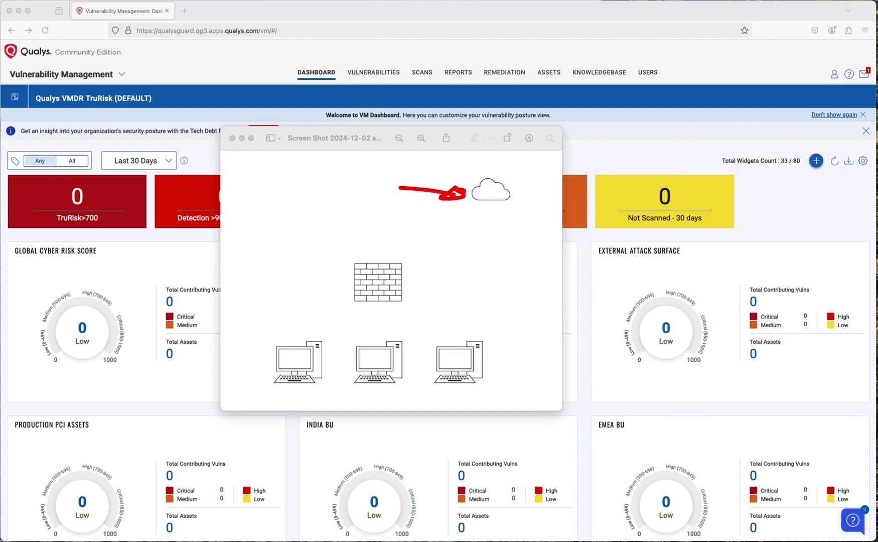
Connect the three computers to the firewall and sketch a Lan box beside it.
left_click_drag(285, 345, 378, 309)
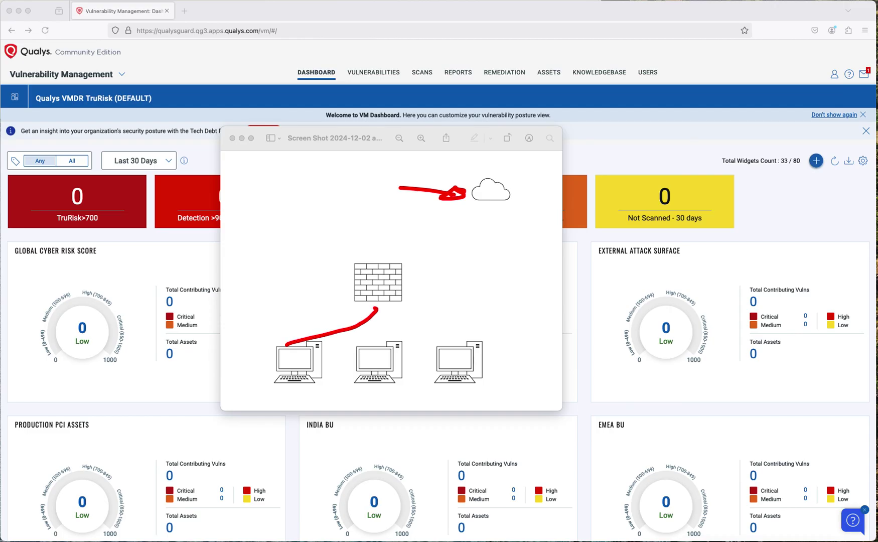
mouse_move(374, 350)
left_mouse_down()
mouse_move(419, 318)
mouse_move(397, 299)
left_mouse_up()
mouse_move(449, 353)
left_mouse_down()
mouse_move(436, 296)
mouse_move(402, 287)
left_mouse_up()
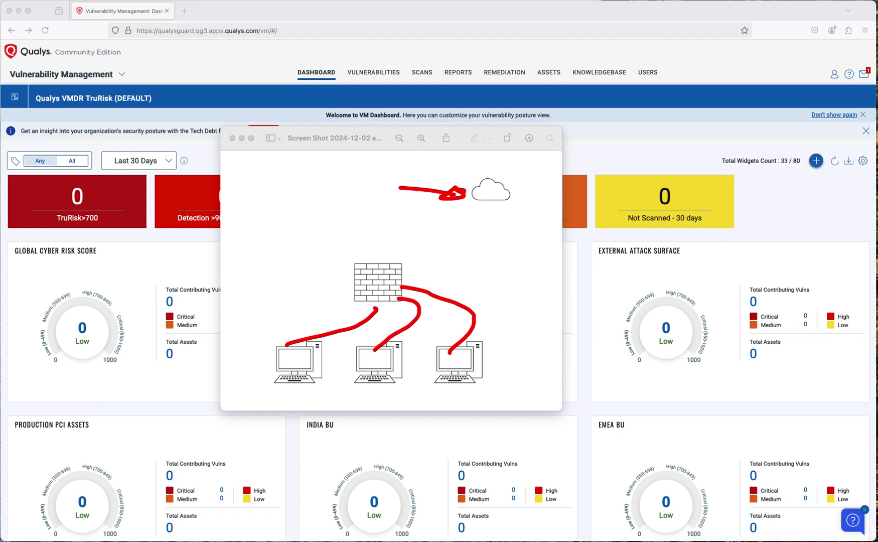
mouse_move(249, 271)
left_mouse_down()
mouse_move(207, 300)
mouse_move(283, 313)
mouse_move(280, 279)
mouse_move(247, 271)
mouse_move(266, 297)
mouse_move(354, 303)
left_mouse_up()
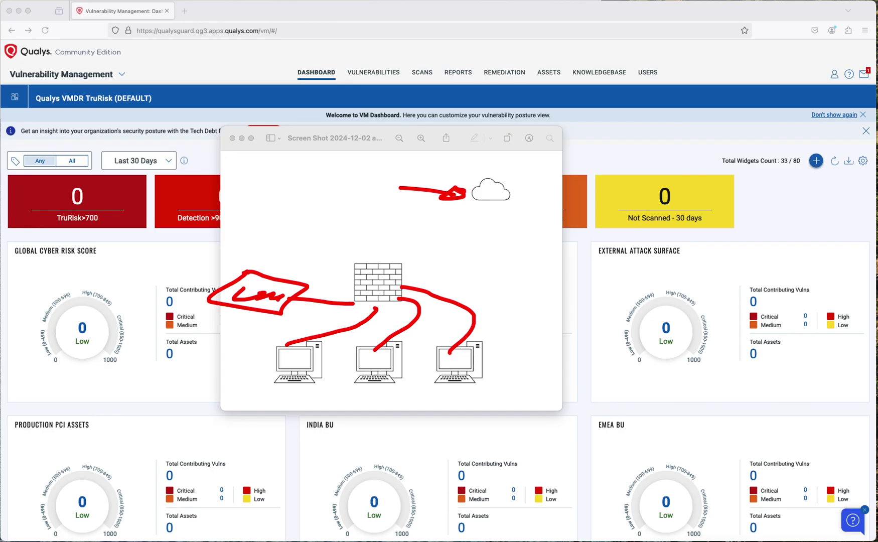
Dot a path from the Lan box through the firewall up to the cloud.
left_click(282, 272)
left_click(294, 266)
left_click(307, 263)
left_click(333, 257)
left_click(350, 252)
left_click(364, 248)
left_click_drag(381, 244, 391, 241)
left_click(404, 238)
left_click(425, 234)
left_click(442, 228)
left_click(461, 221)
left_click(472, 217)
left_click(480, 208)
Erase the annotations, close the screenshot, and open Scanner Appliances under Scans.
key("Escape")
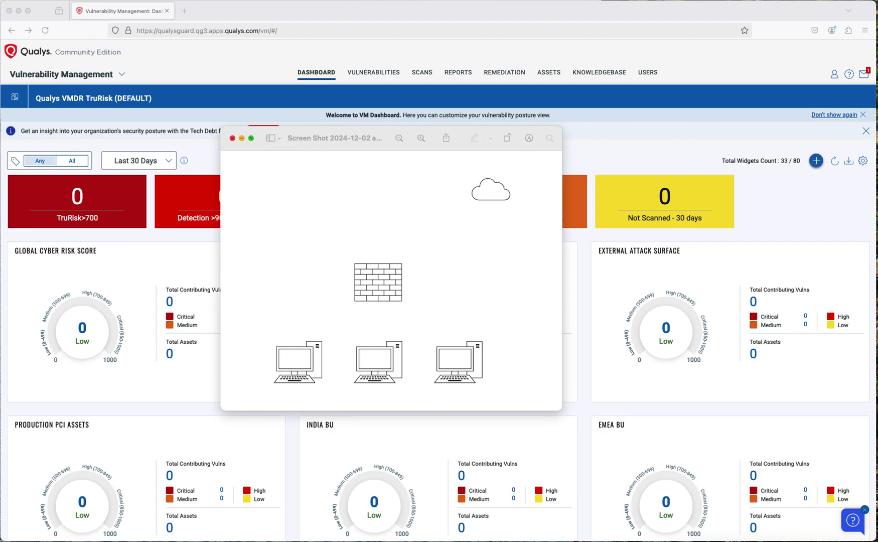
left_click(231, 138)
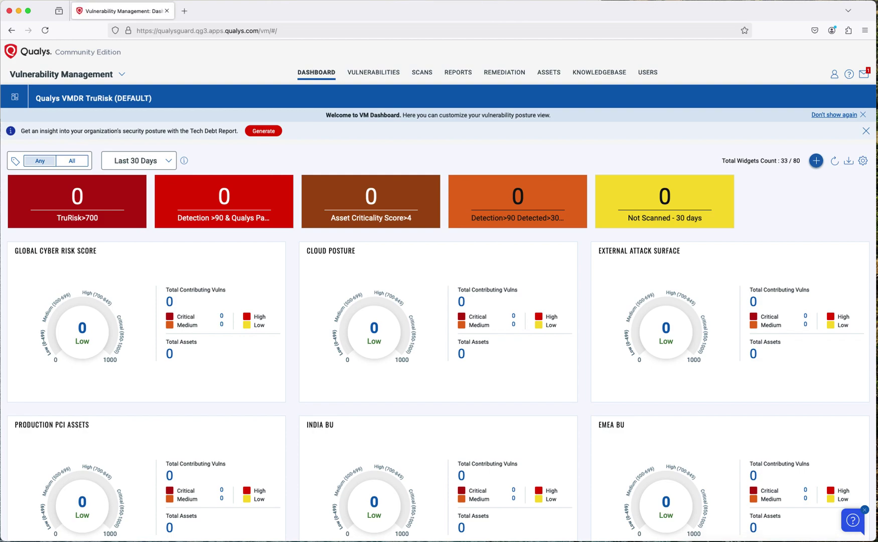
left_click(121, 74)
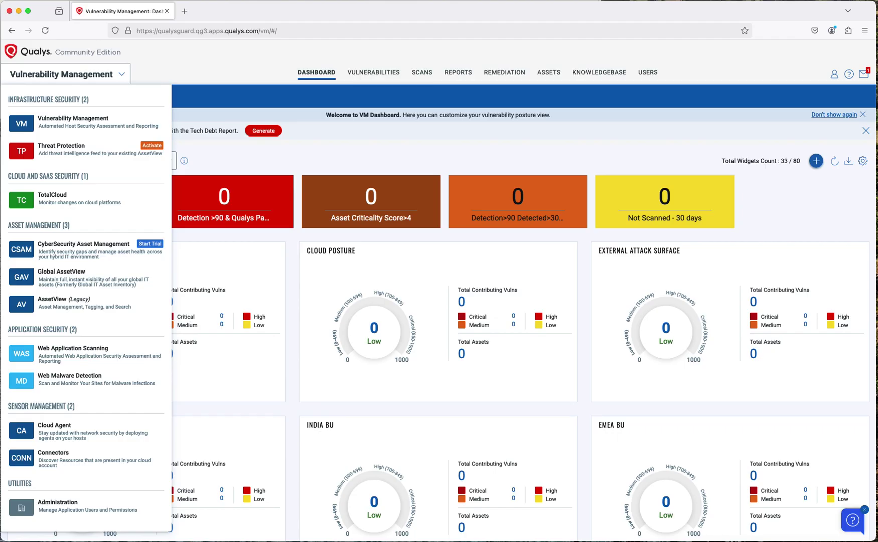
key("Escape")
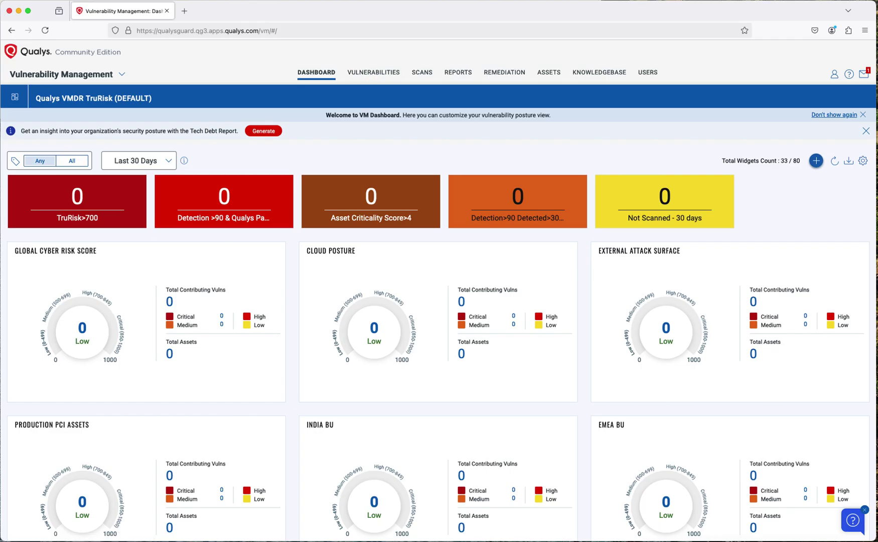
left_click(422, 73)
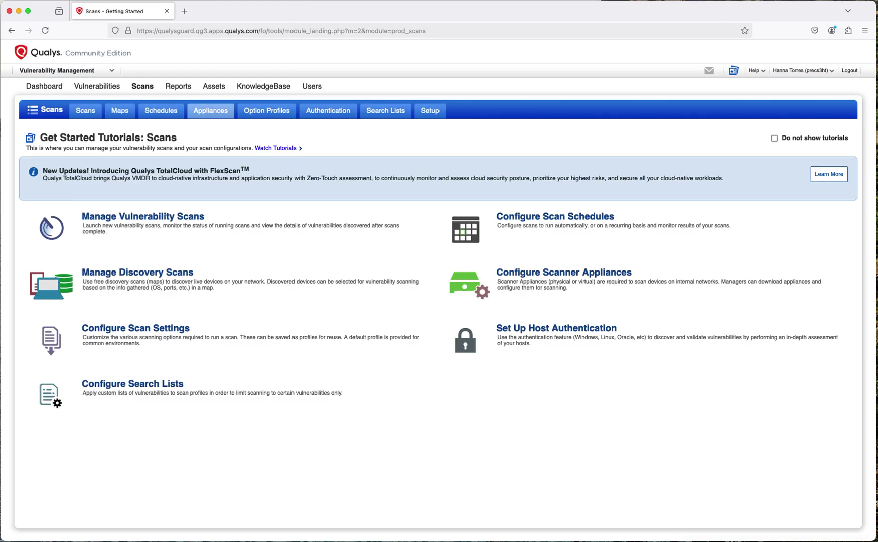
left_click(210, 111)
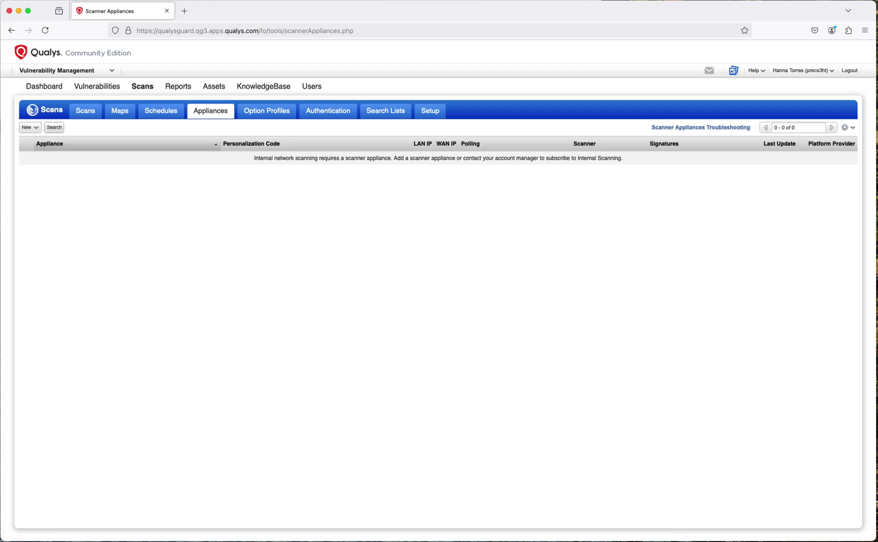
Choose New > Virtual Scanner Appliance from the Appliances list.
left_click(30, 127)
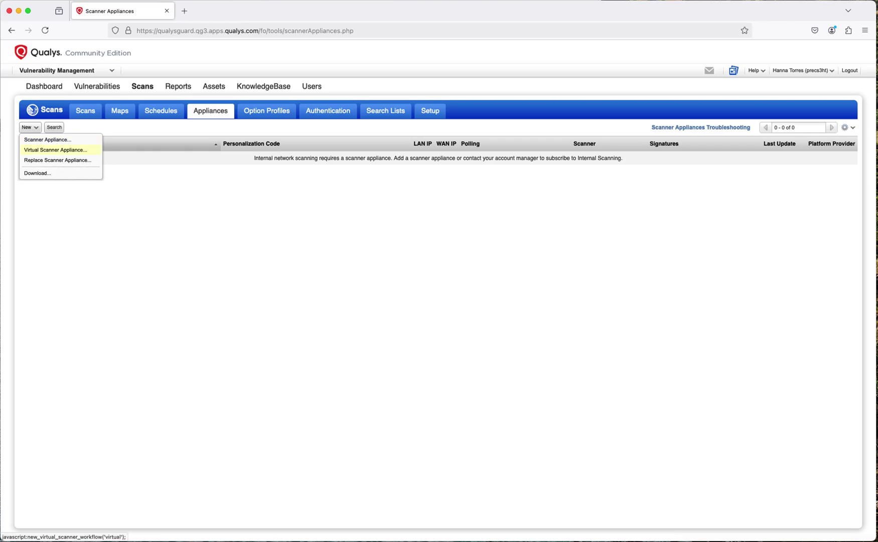
left_click(55, 150)
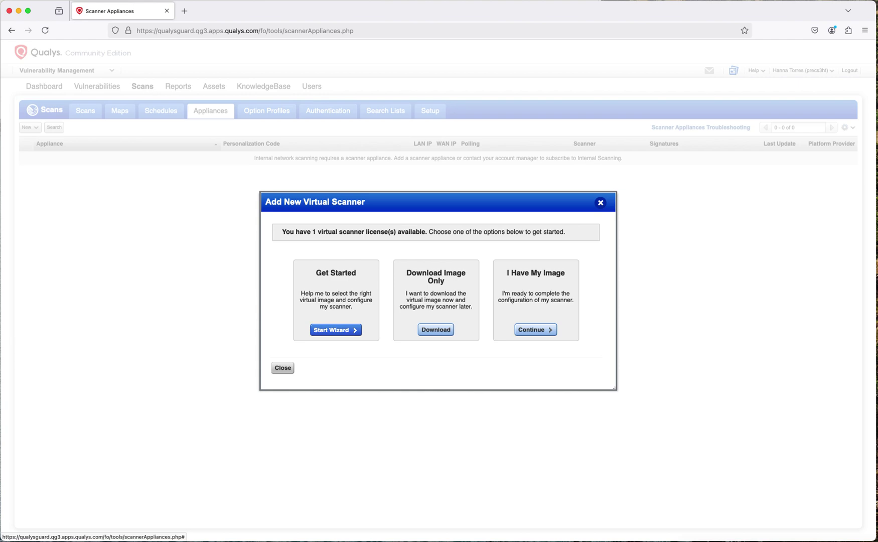
Name the virtual scanner Office1-VA with VMware as platform, then go to the remote desktop.
left_click(335, 330)
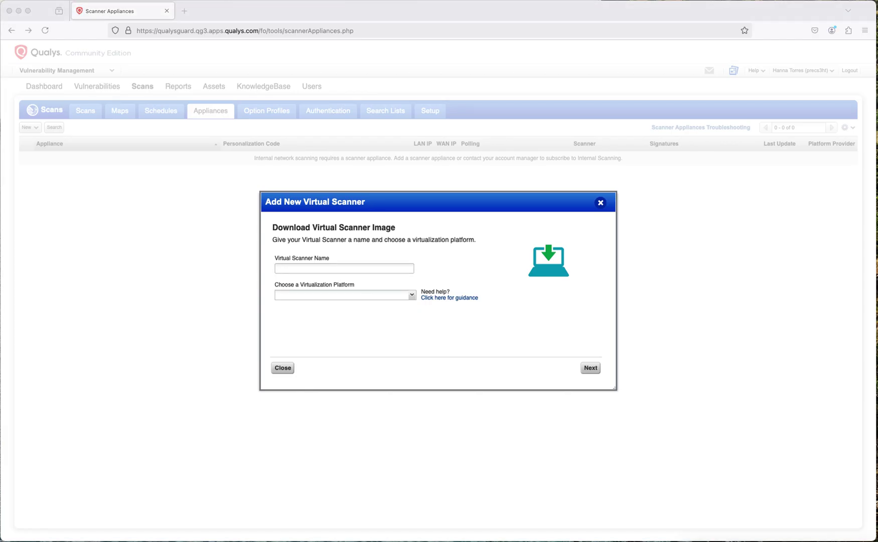
type("Office1-VA")
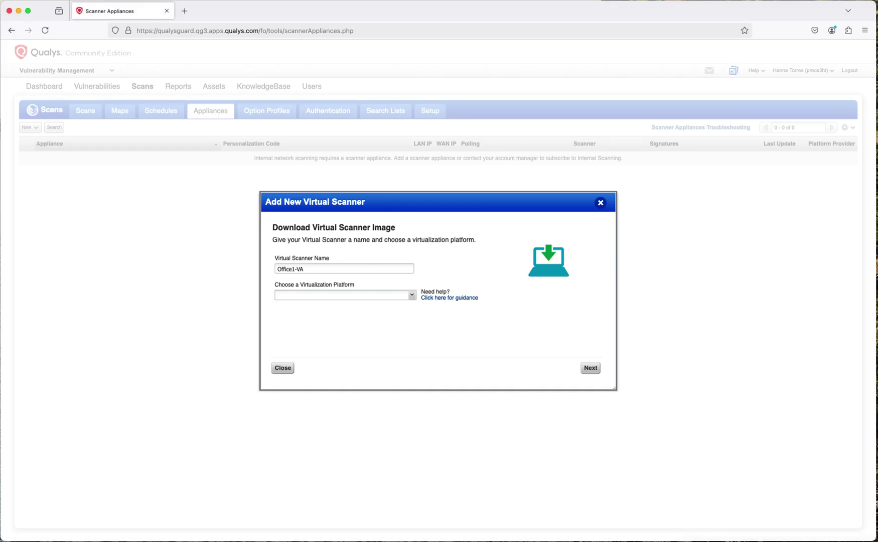
left_click(412, 295)
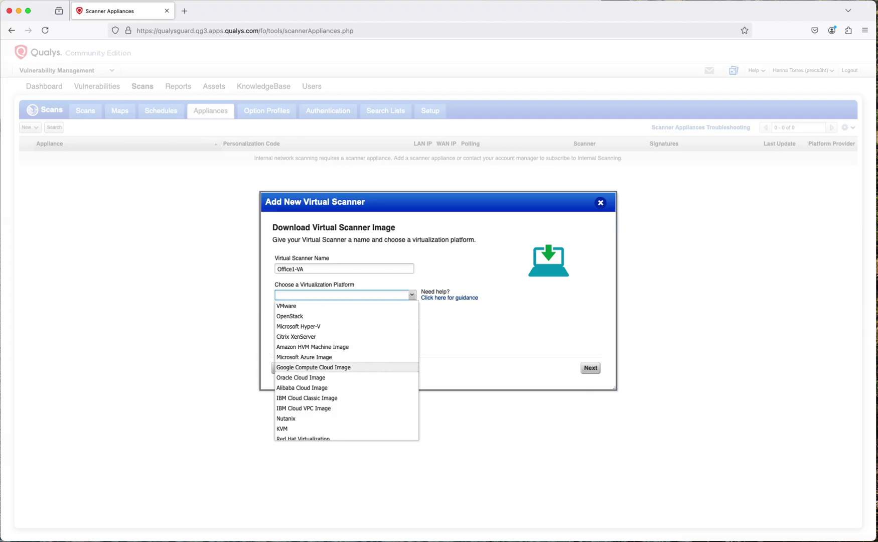
scroll(346, 416, "down", 2)
scroll(346, 409, "up", 2)
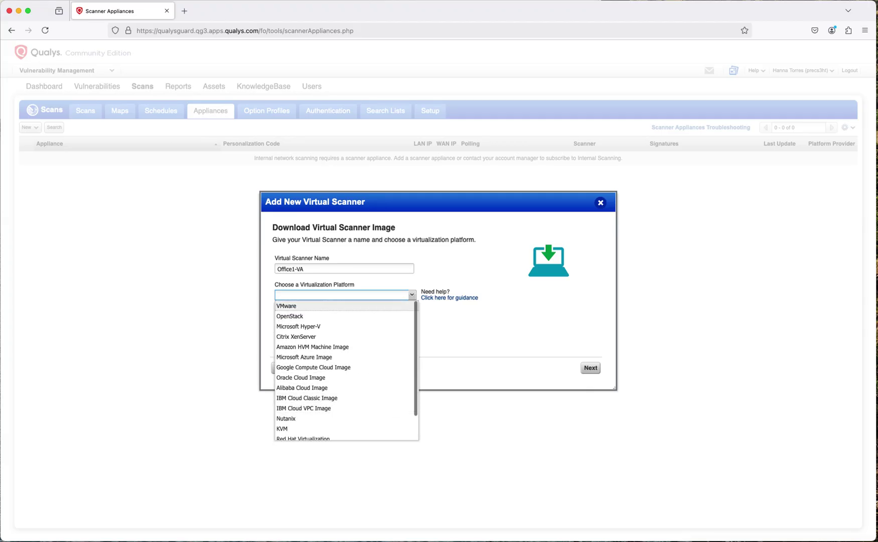
left_click(291, 305)
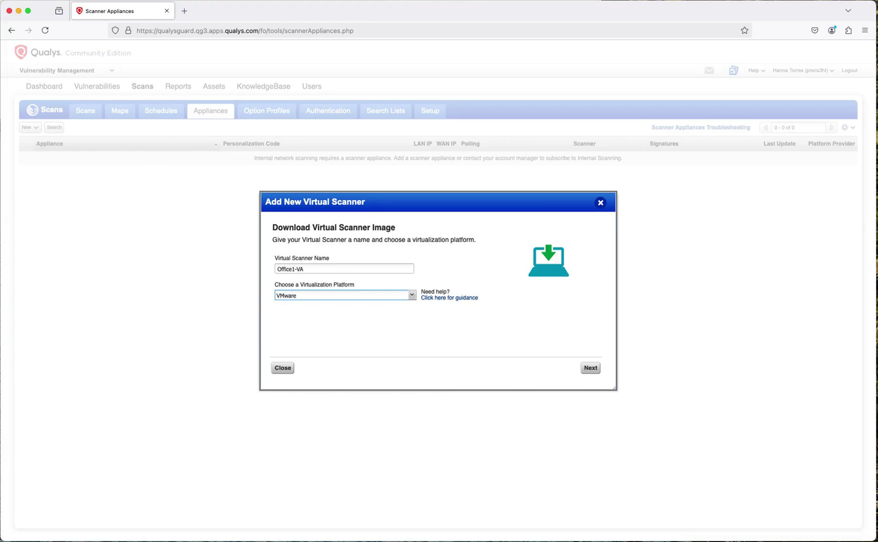
left_click(591, 368)
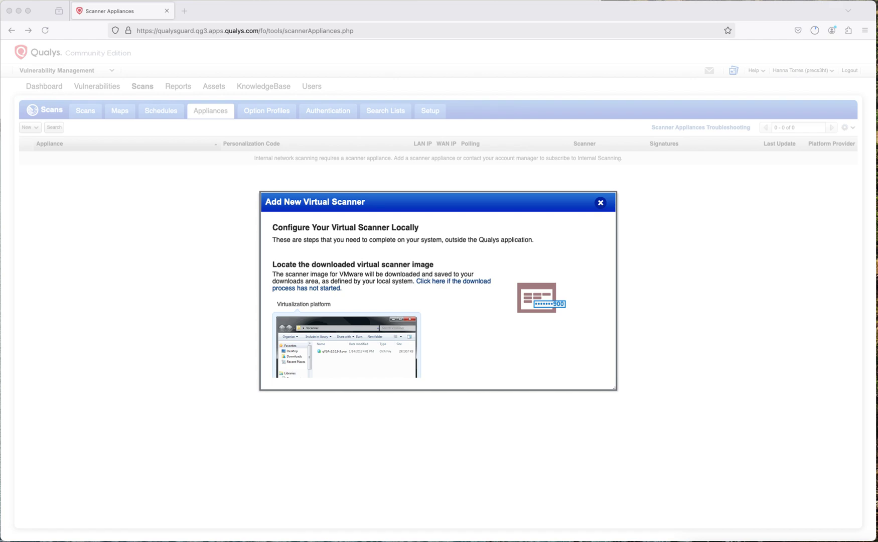
key("super+Tab")
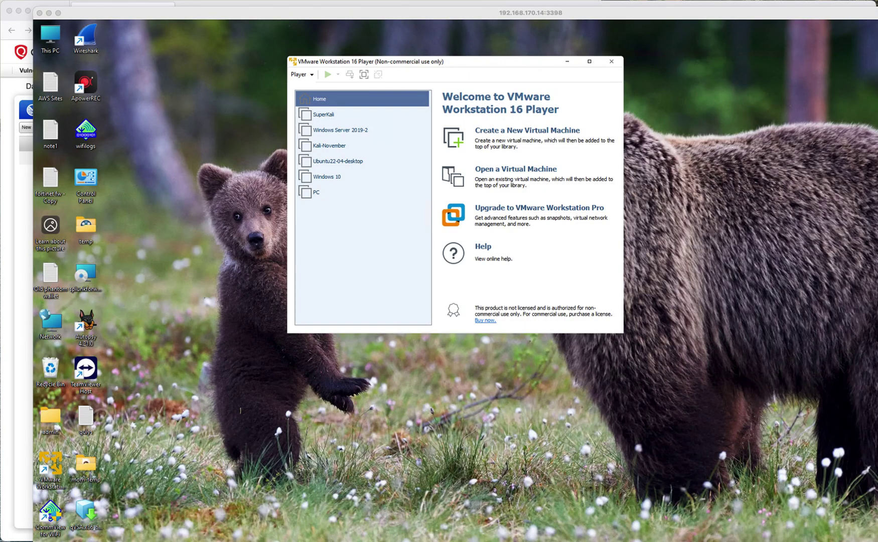
Open the qVSA.x86_64-3.10.89-2.vApp scanner image in VMware Workstation Player.
key("super+Tab")
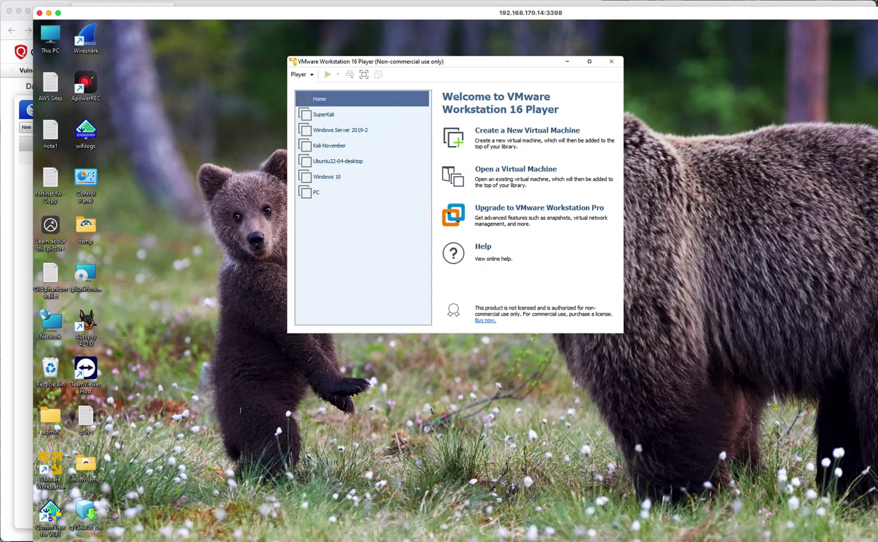
left_click(516, 168)
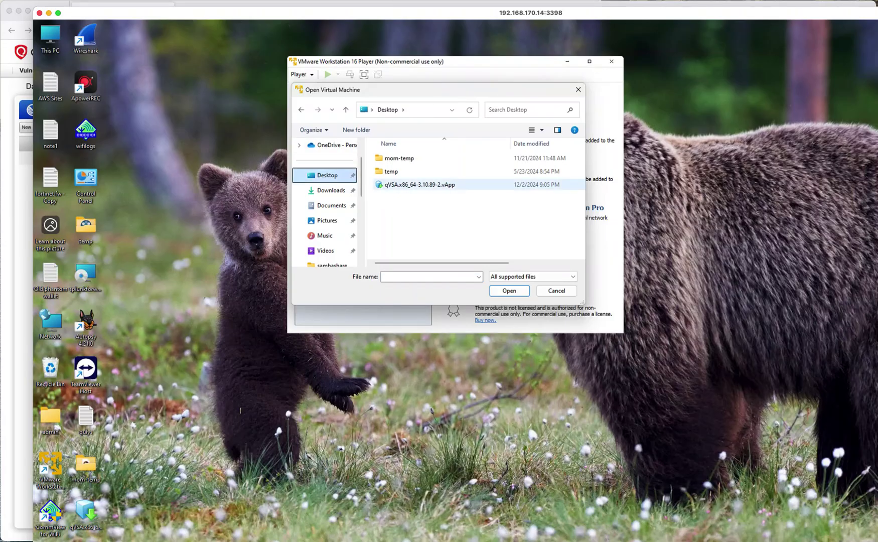
left_click(419, 184)
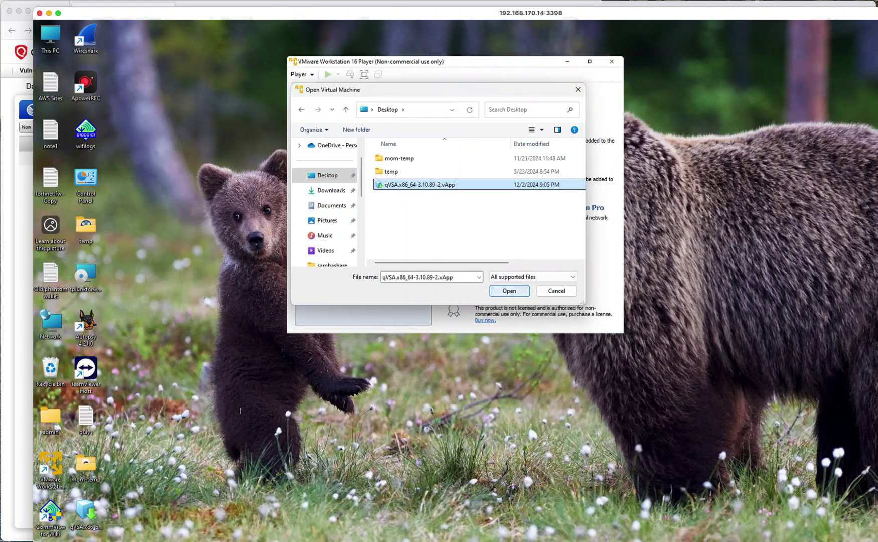
left_click(509, 290)
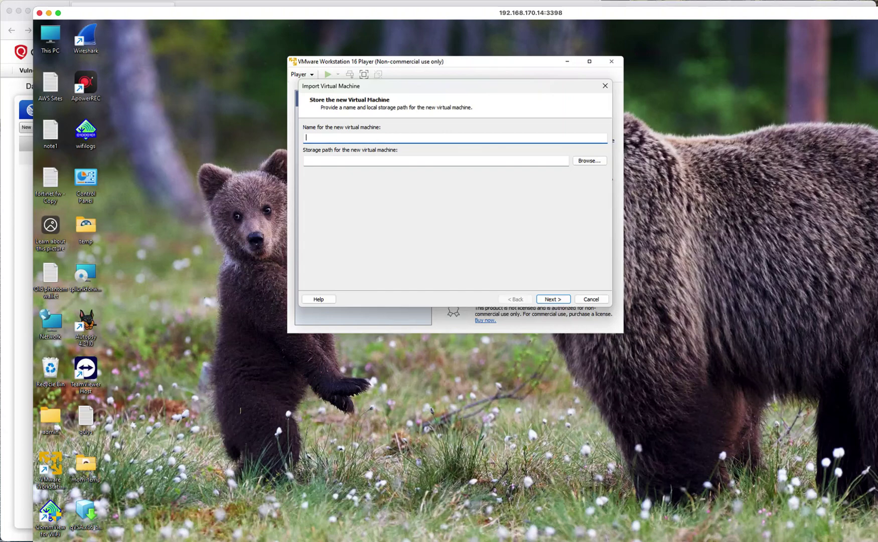
Name the virtual machine Qualys, review its network properties, and import it.
type("Qualys")
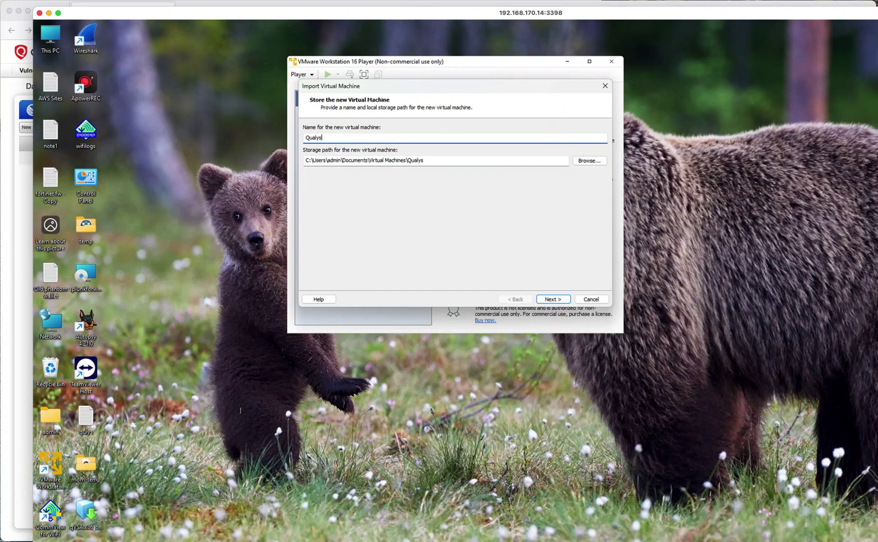
key("Return")
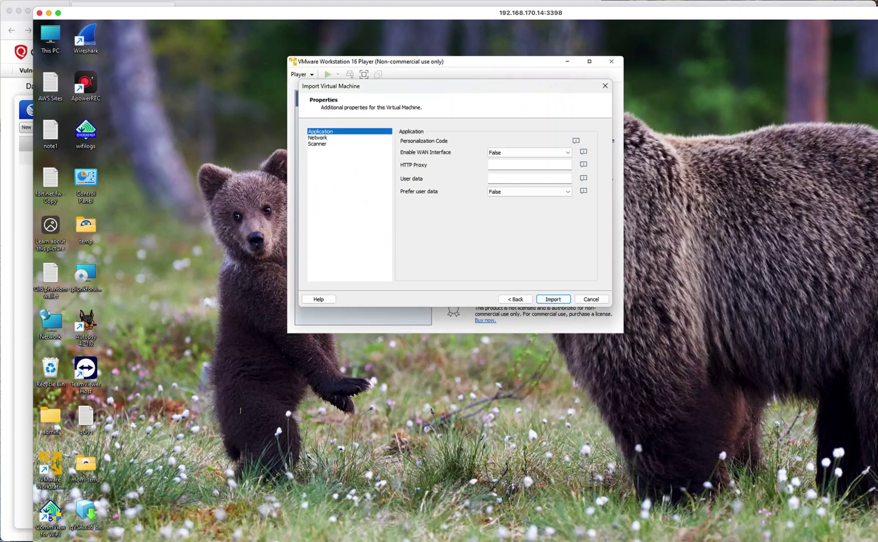
left_click(318, 138)
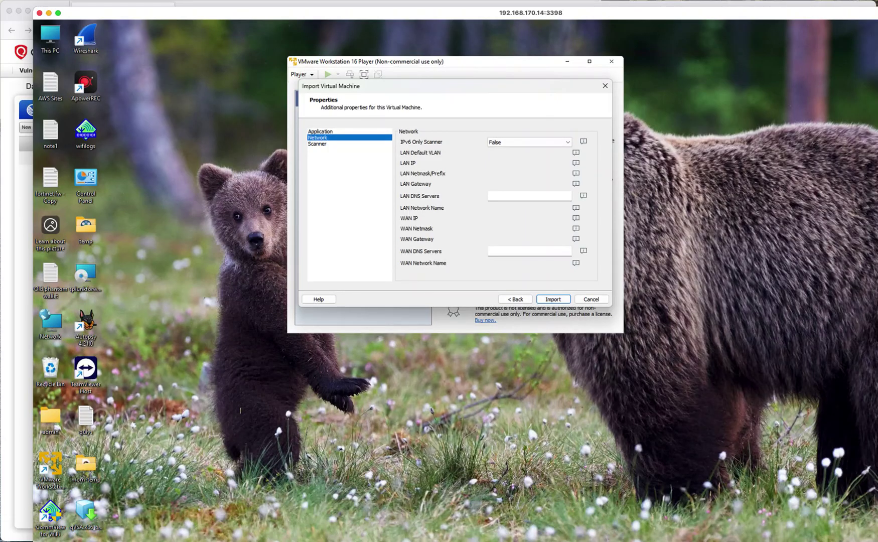
mouse_move(576, 163)
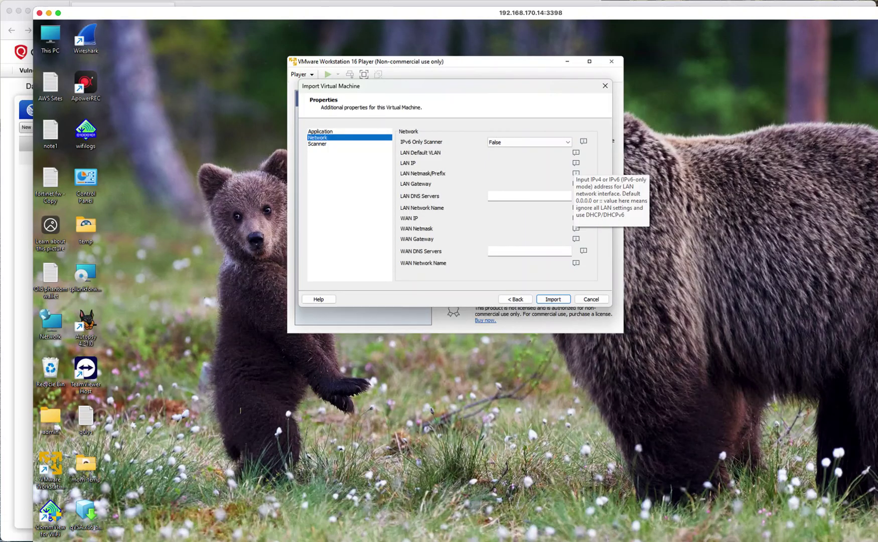
key("Return")
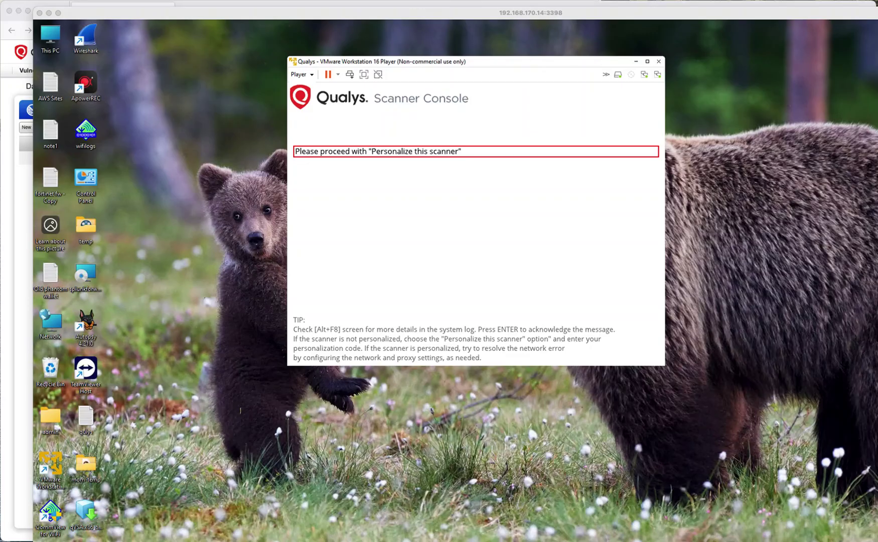
Review the scanner's LAN network settings, then open the personalization code entry.
left_click(303, 83)
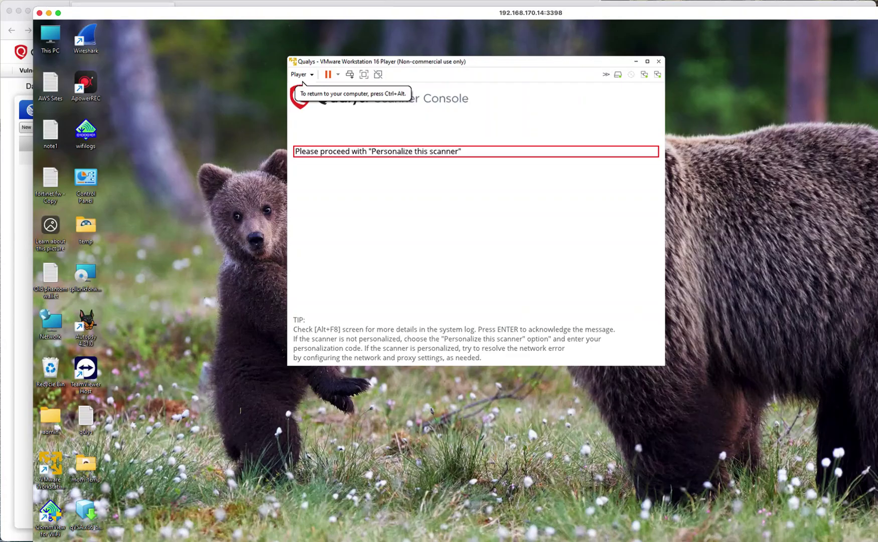
key("Return")
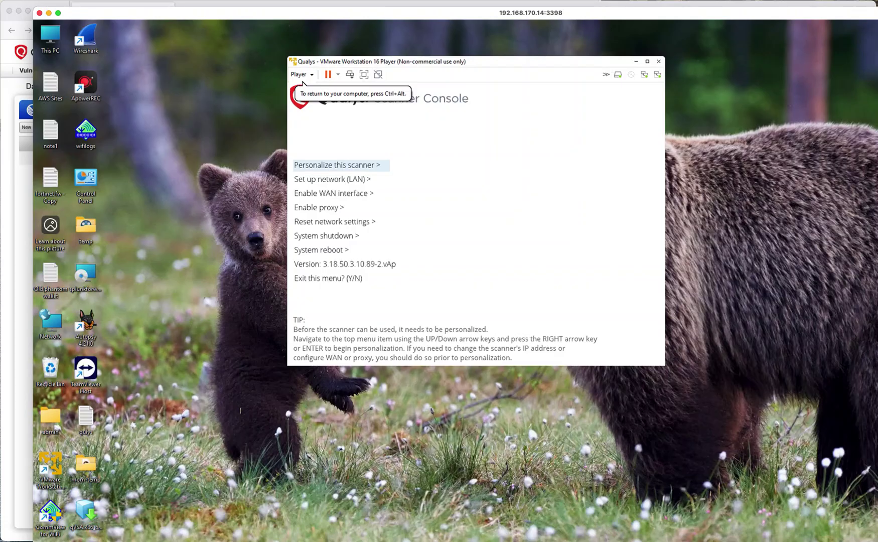
key("Down")
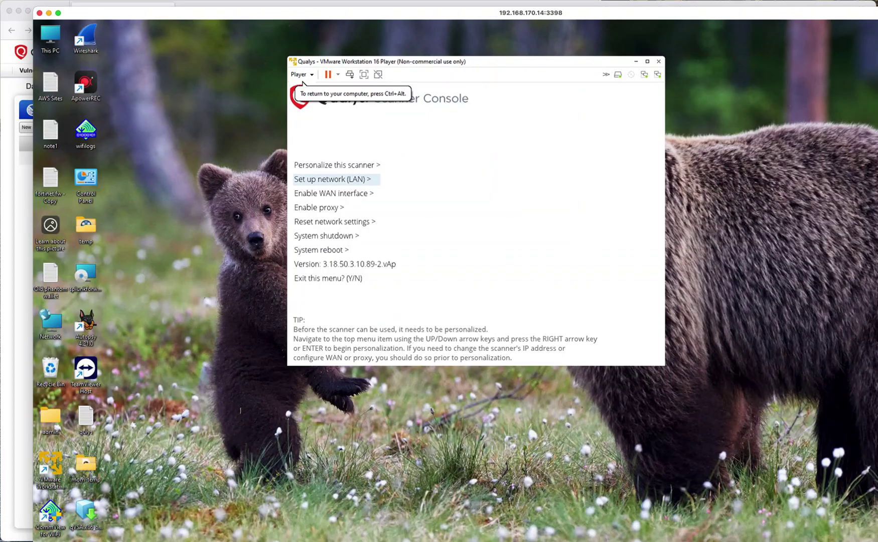
key("Right")
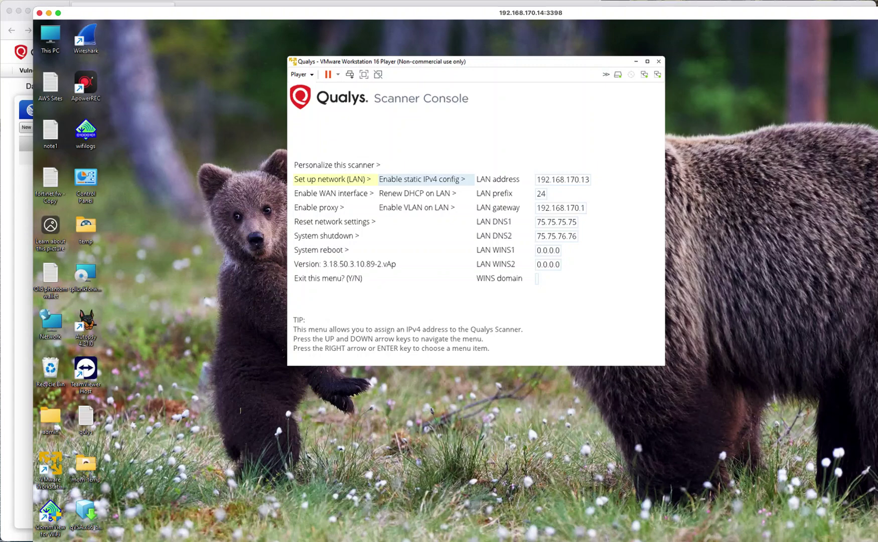
key("Up")
key("Left")
key("Up")
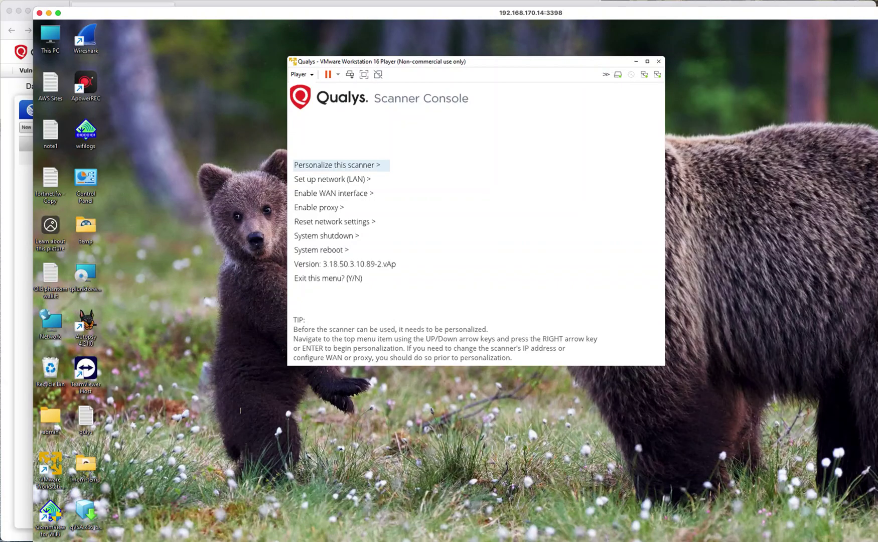
key("Right")
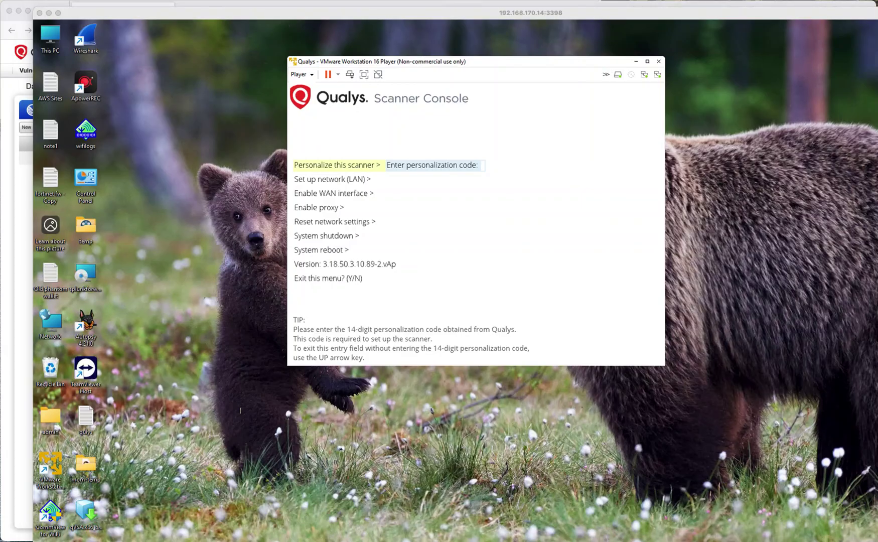
Switch from the remote desktop to the Qualys Scanner Appliances page in Firefox.
key("super+Tab")
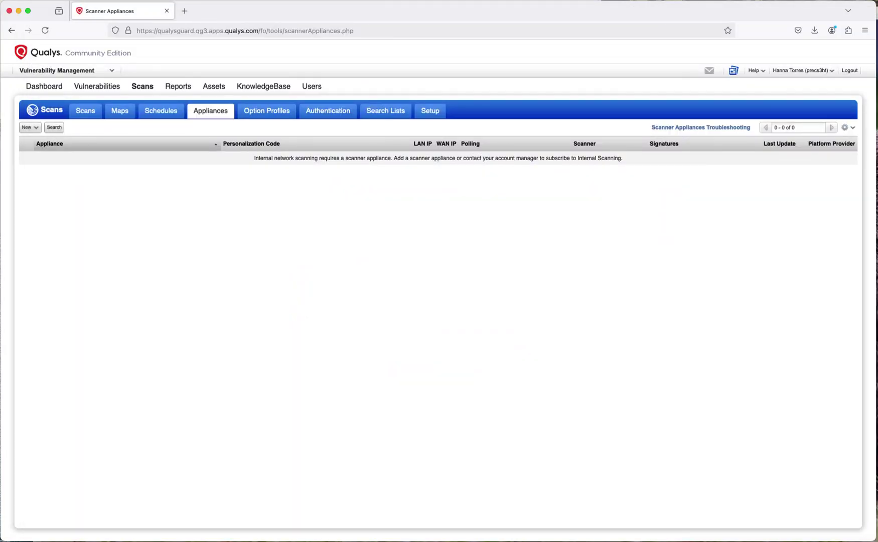
Read Office1-VA's personalization code in the Appliances list, then return to the scanner console.
key("super+Tab")
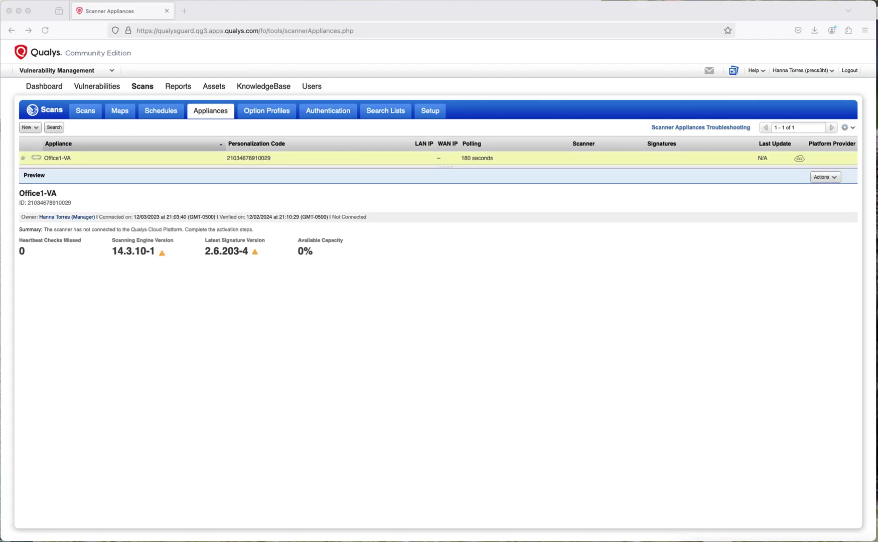
key("super+Tab")
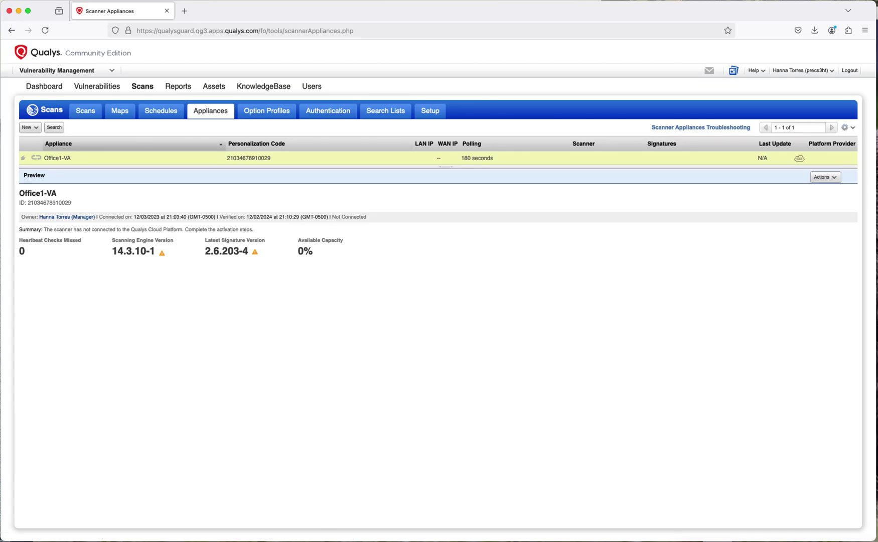
key("super+Tab")
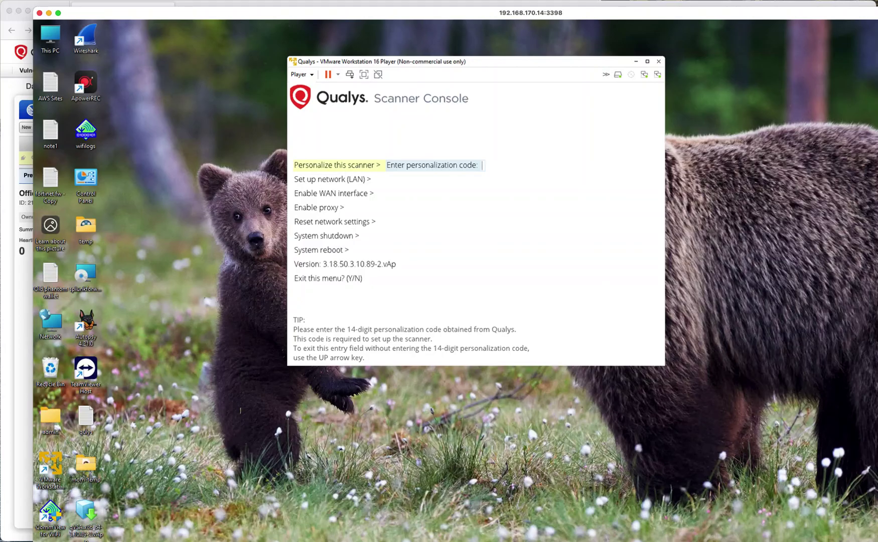
key("super+Tab")
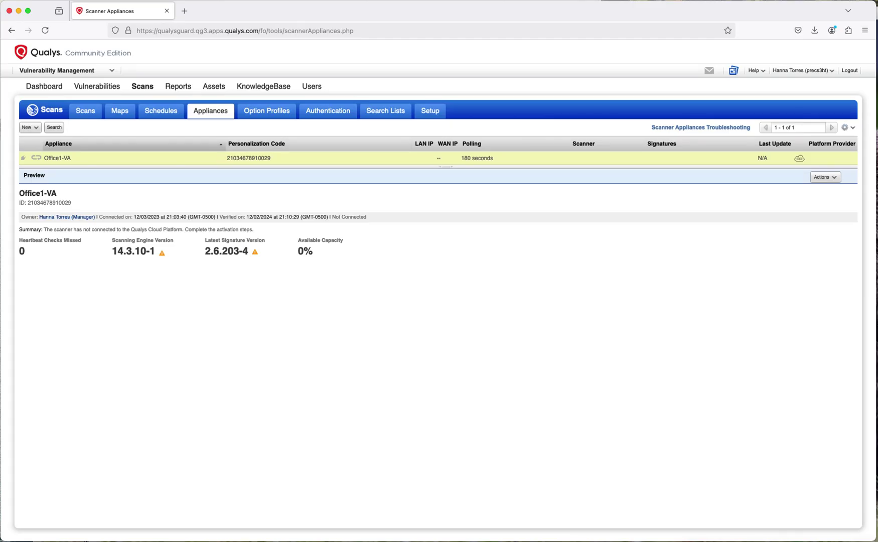
Enter the 14-digit personalization code and monitor progress against the Qualys appliance list.
key("super+Tab")
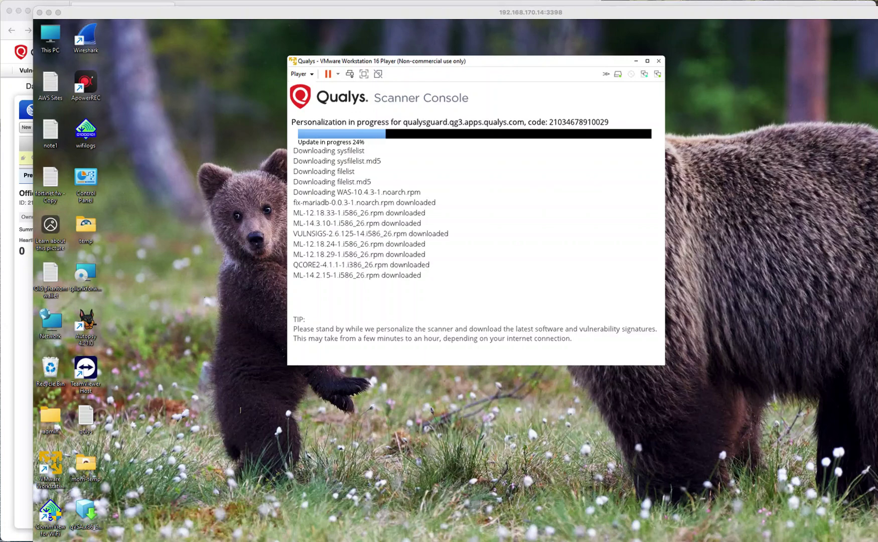
key("super+Tab")
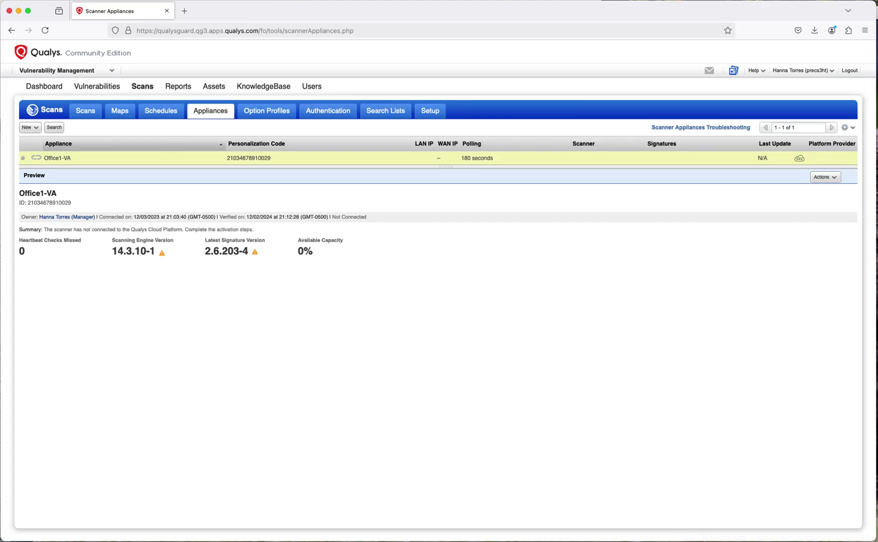
key("super+Tab")
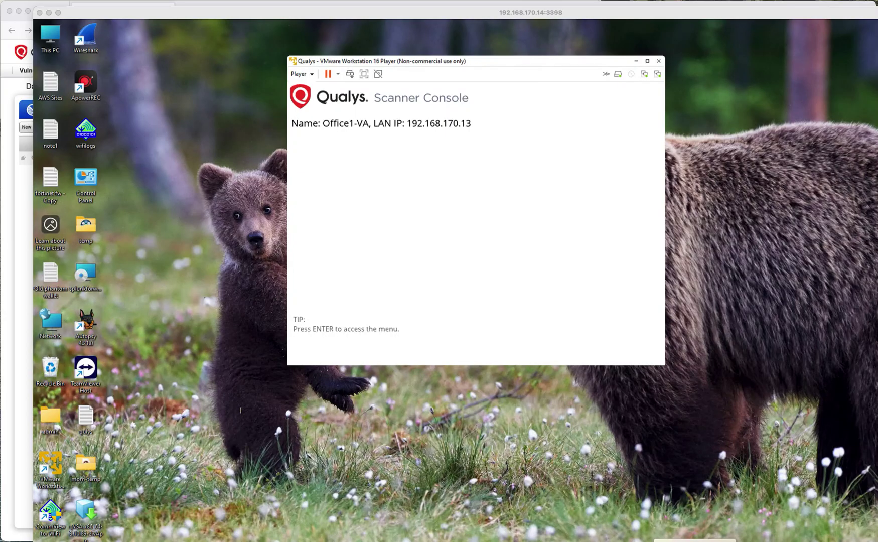
Switch back to Firefox to see Office1-VA at 192.168.170.13 with scanner 14.3.10-1.
key("super+Tab")
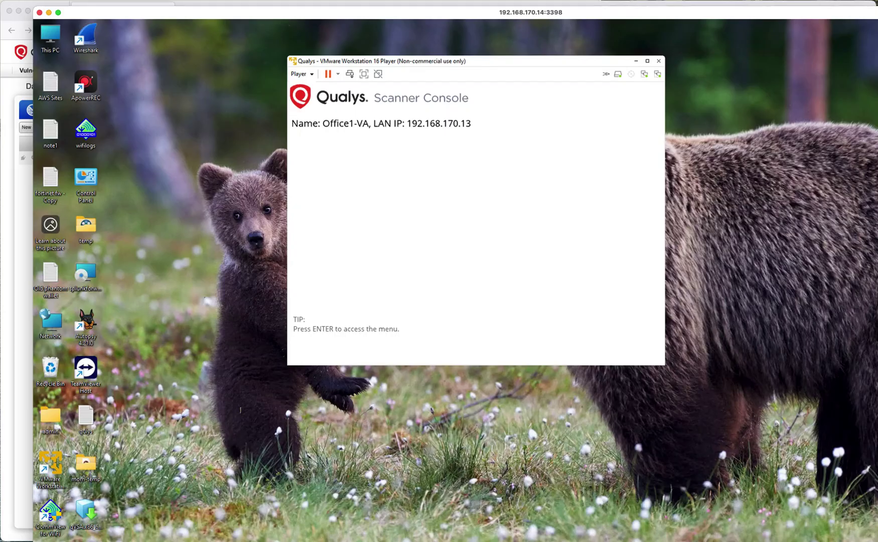
key("super+Tab")
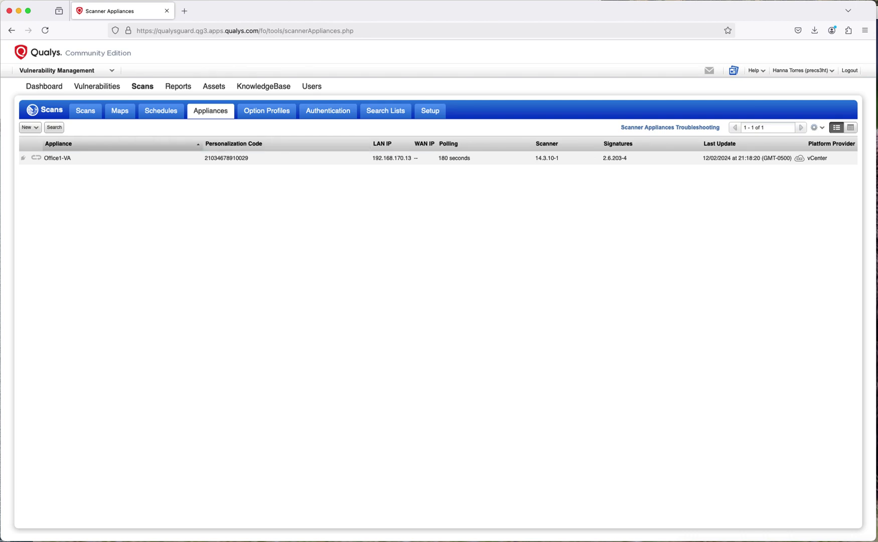
Reload Scanner Appliances and confirm Office1-VA shows active at LAN IP 192.168.170.13.
key("super+l")
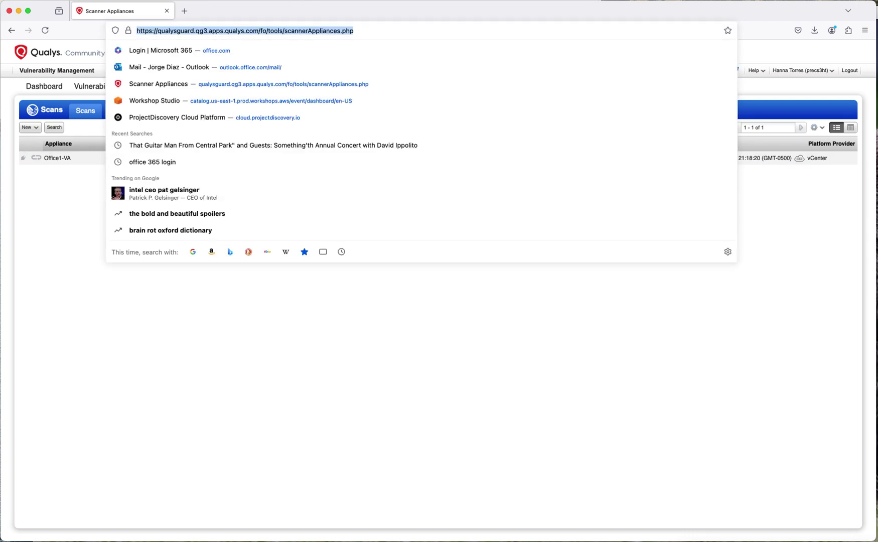
key("Return")
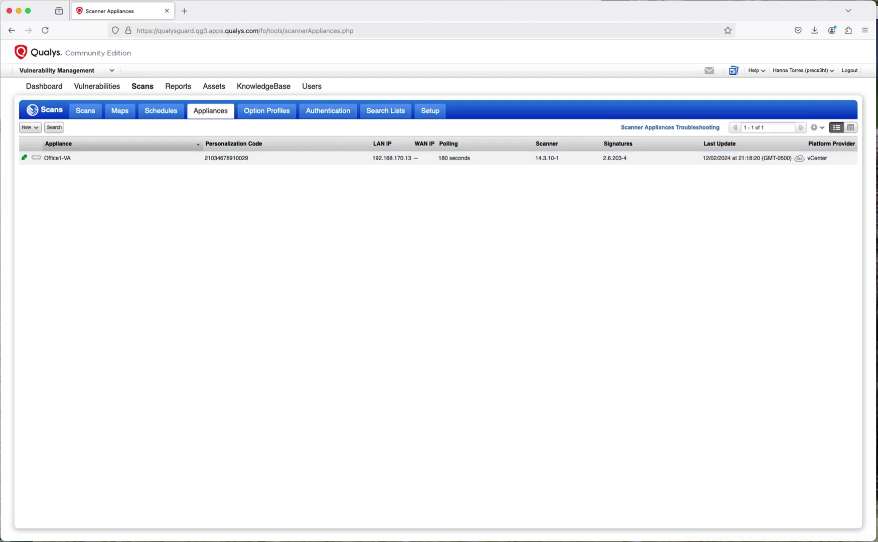
key("super+Tab")
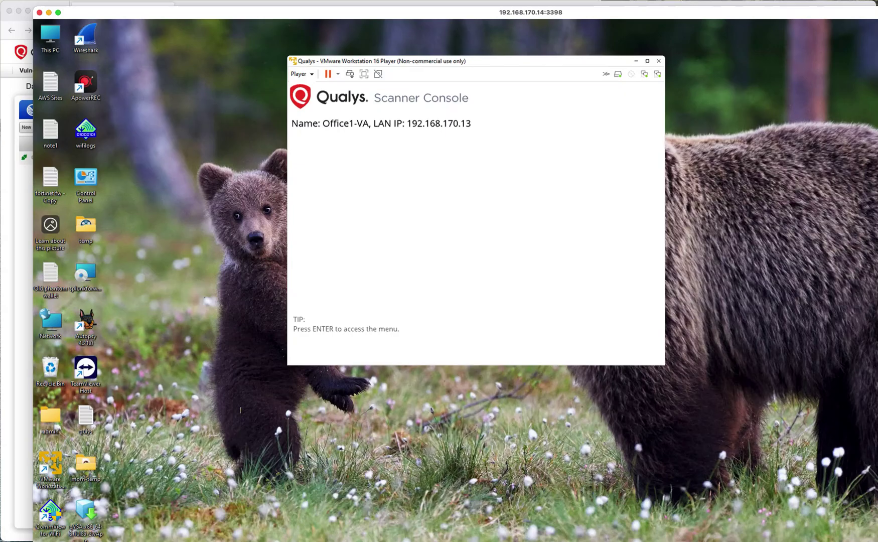
key("super+Tab")
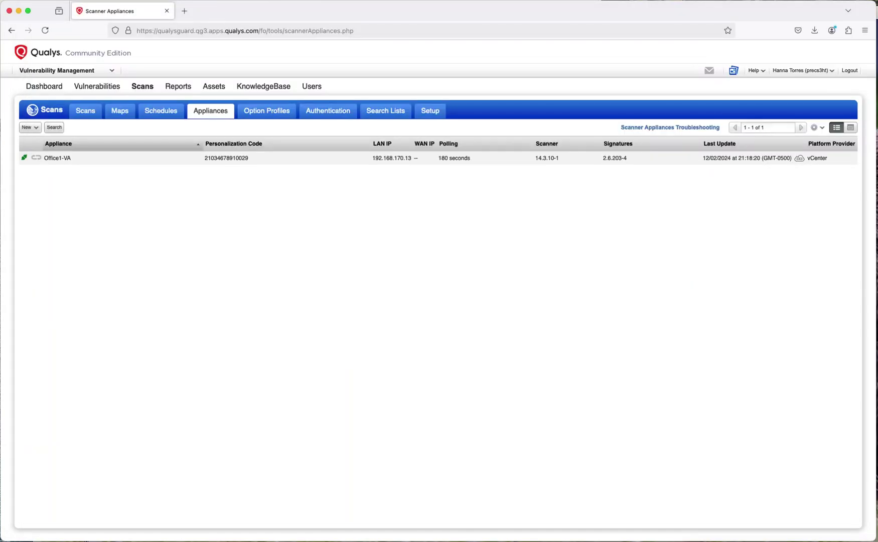